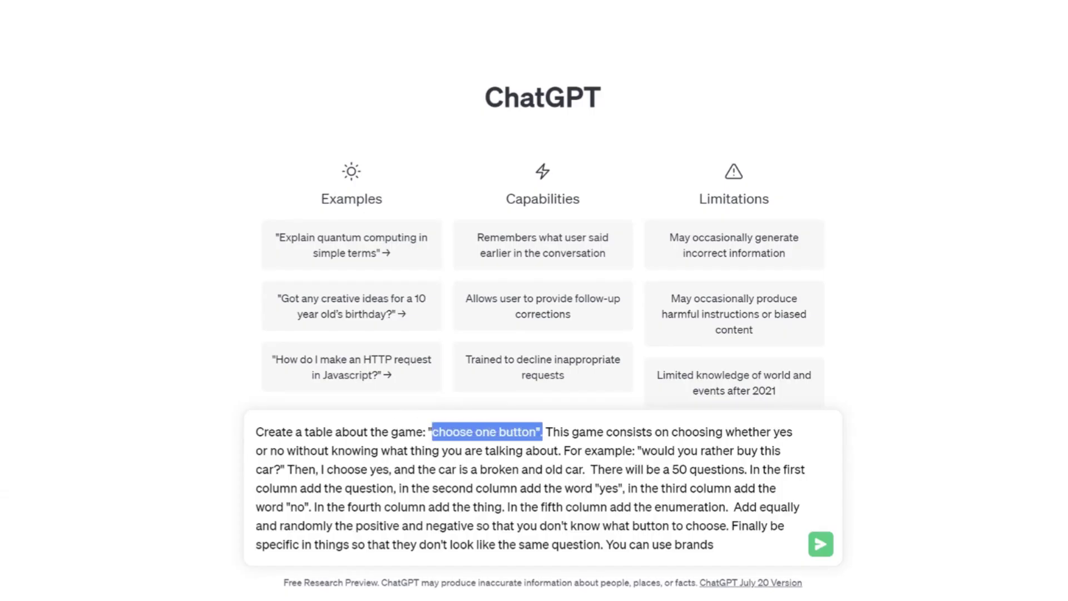
Step: Send the five-column quiz table prompt and select hidden things such as 'Camping in the rain'
left_click(819, 546)
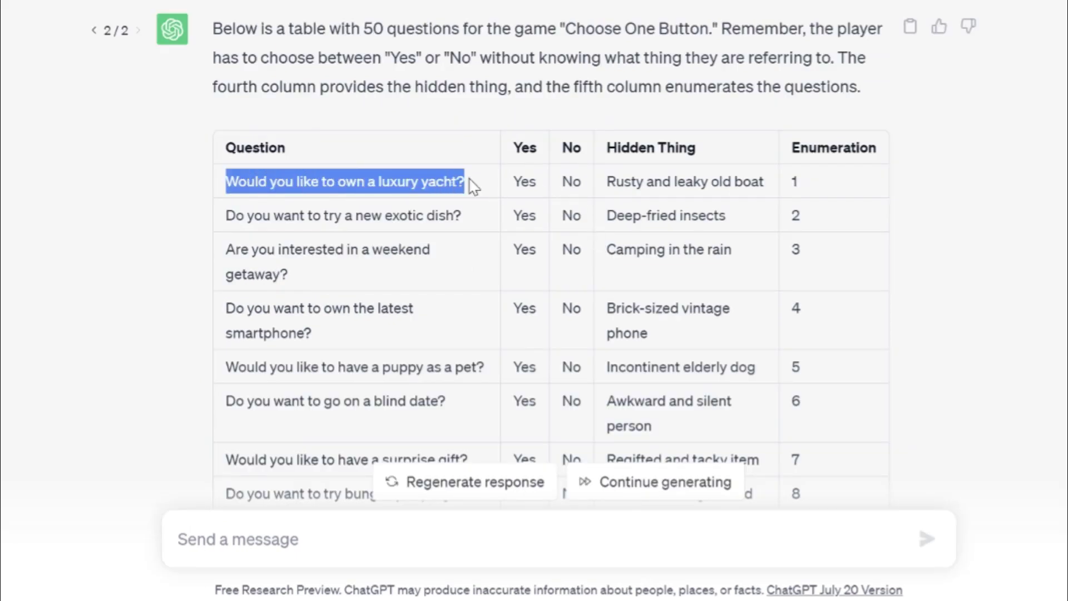
left_click_drag(600, 182, 677, 184)
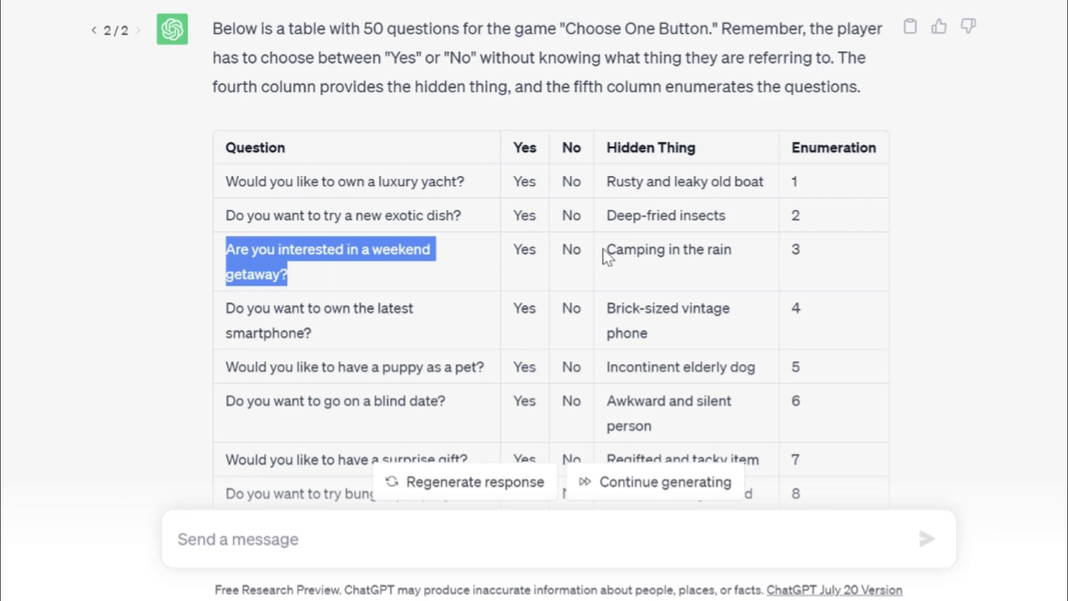
left_click_drag(606, 253, 733, 252)
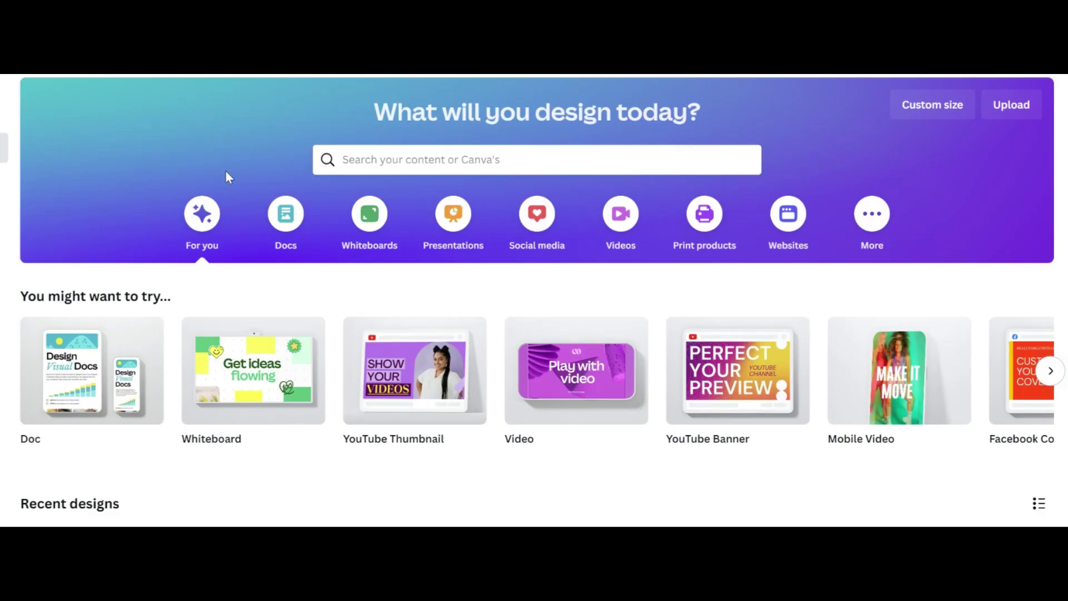
Step: Create a new Canva video with the lime sunburst spiral clip, trimmed to about 11.7 seconds
left_click(623, 217)
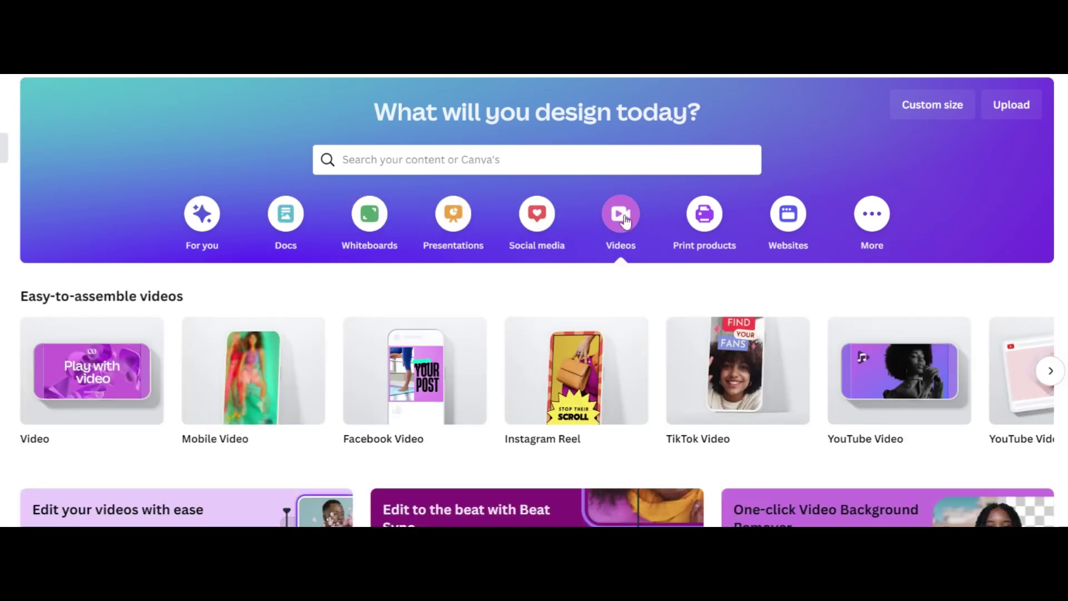
left_click(1004, 391)
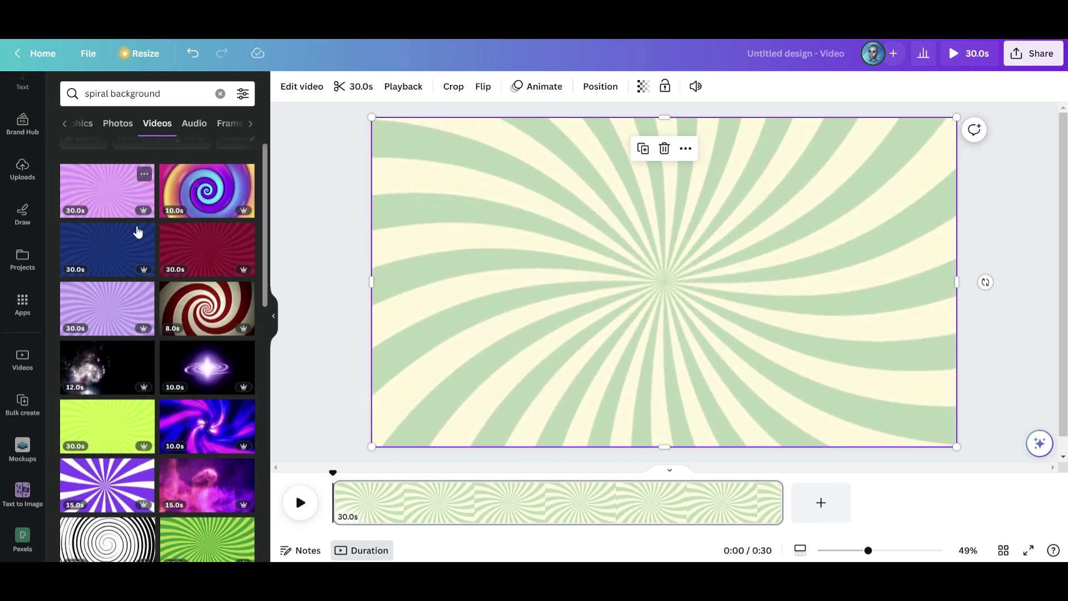
scroll(128, 245, "down", 3)
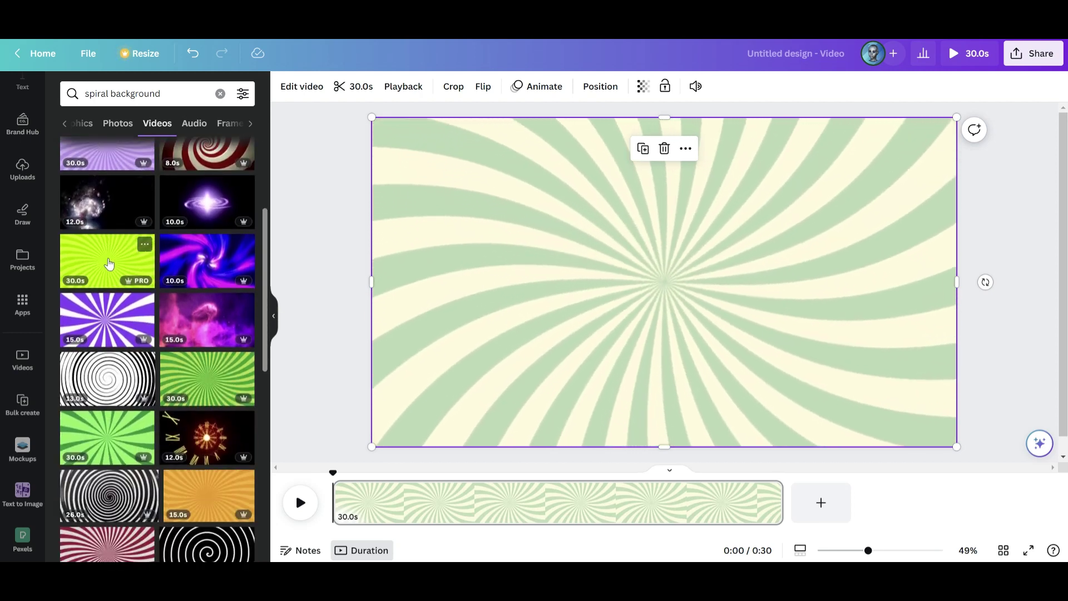
left_click_drag(112, 243, 385, 257)
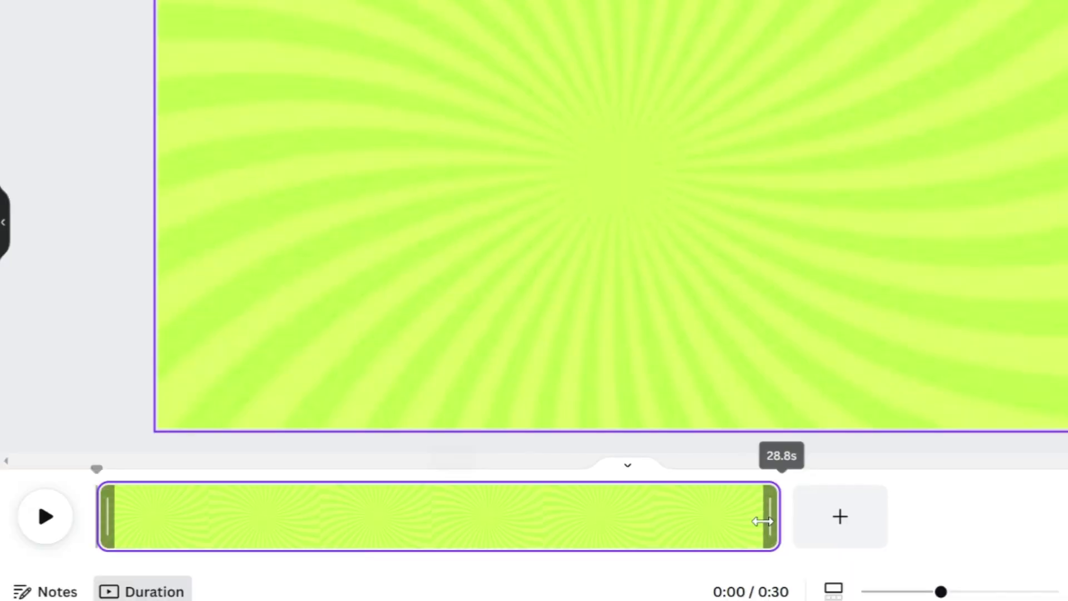
left_click_drag(762, 520, 365, 525)
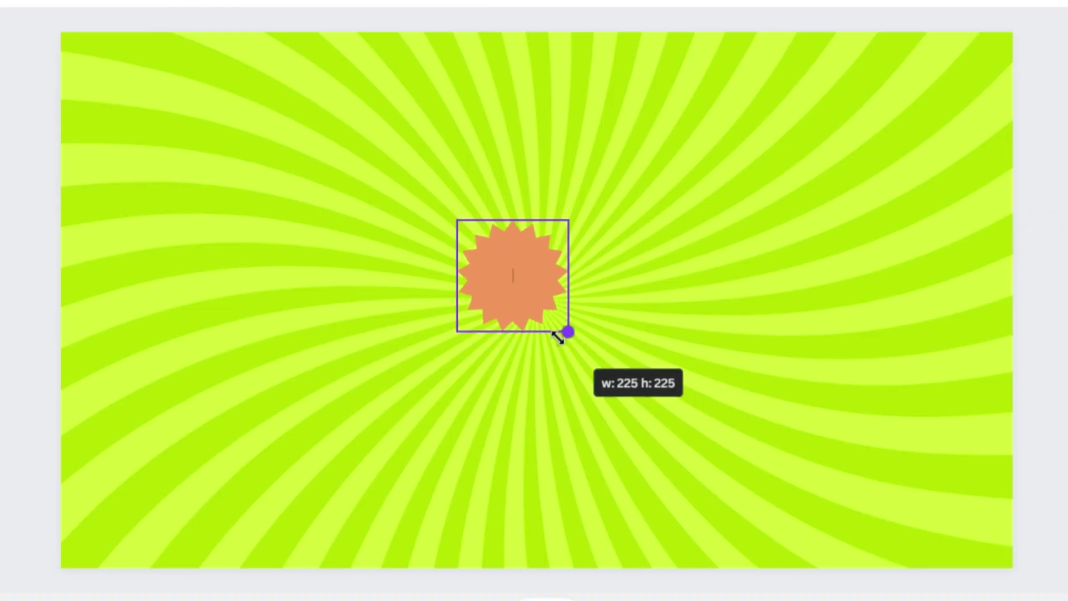
Step: Shrink the orange starburst into the top-left corner and move the orange bar near the bottom
left_click_drag(567, 332, 554, 317)
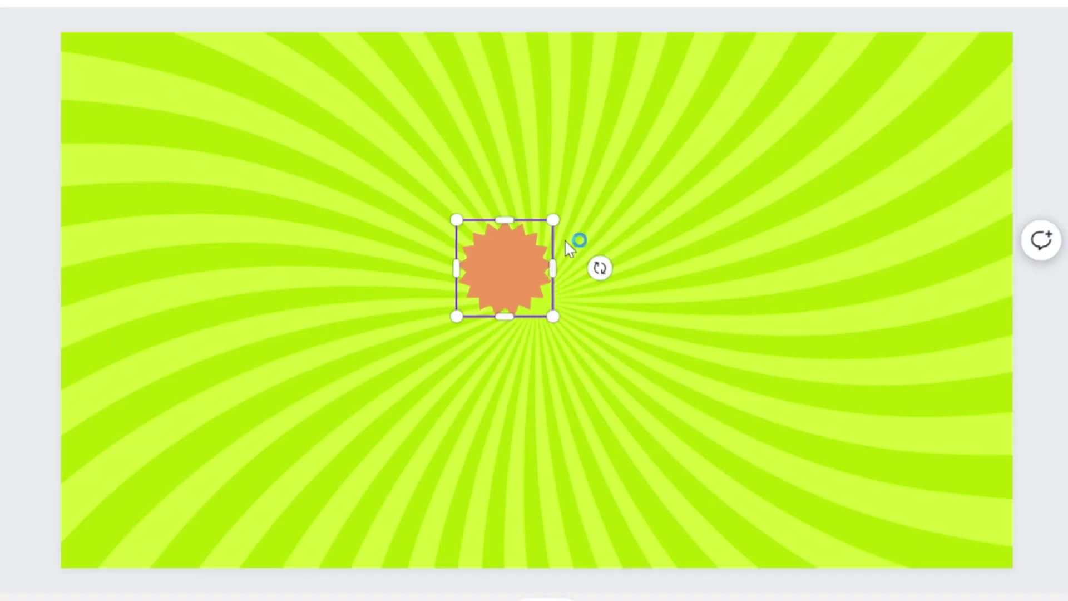
left_click_drag(504, 229, 142, 48)
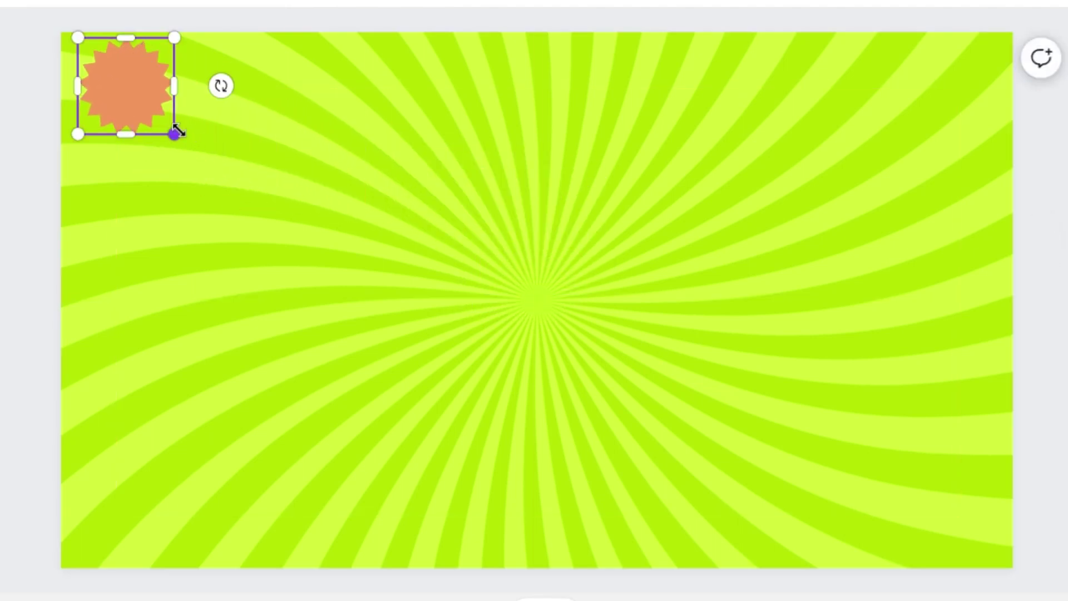
left_click_drag(175, 133, 166, 125)
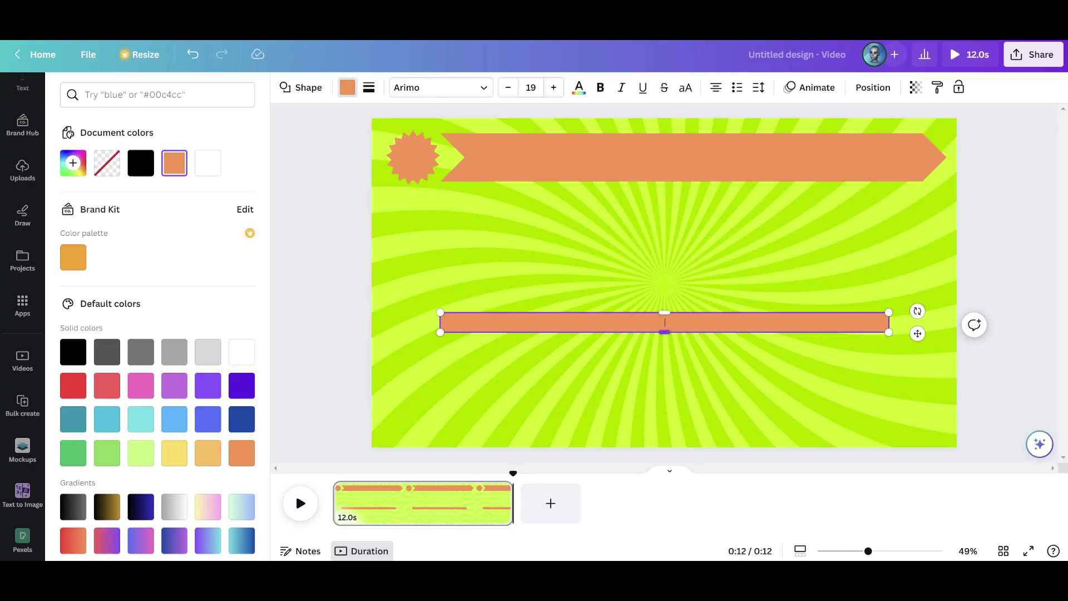
left_click_drag(918, 332, 928, 424)
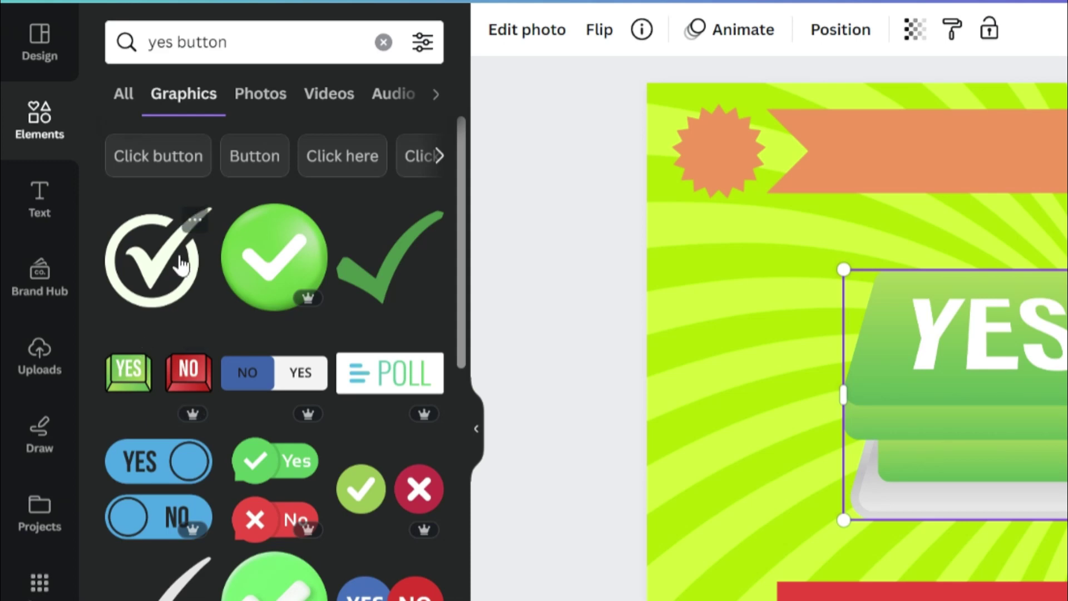
Step: Browse the yes/no button results, then select the orange arrow banner at the top
scroll(168, 353, "down", 8)
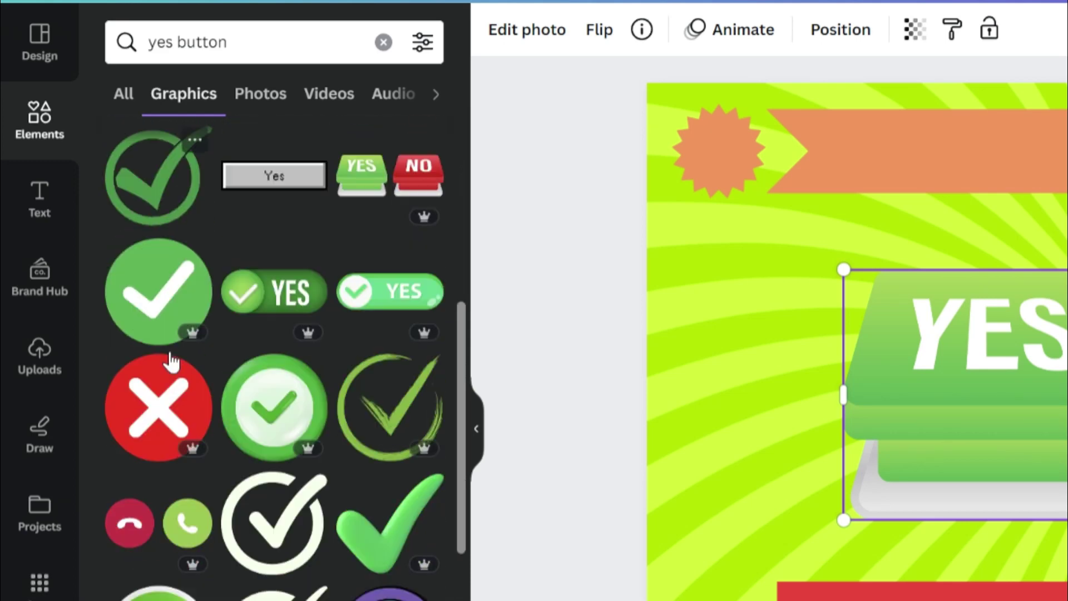
scroll(171, 362, "up", 10)
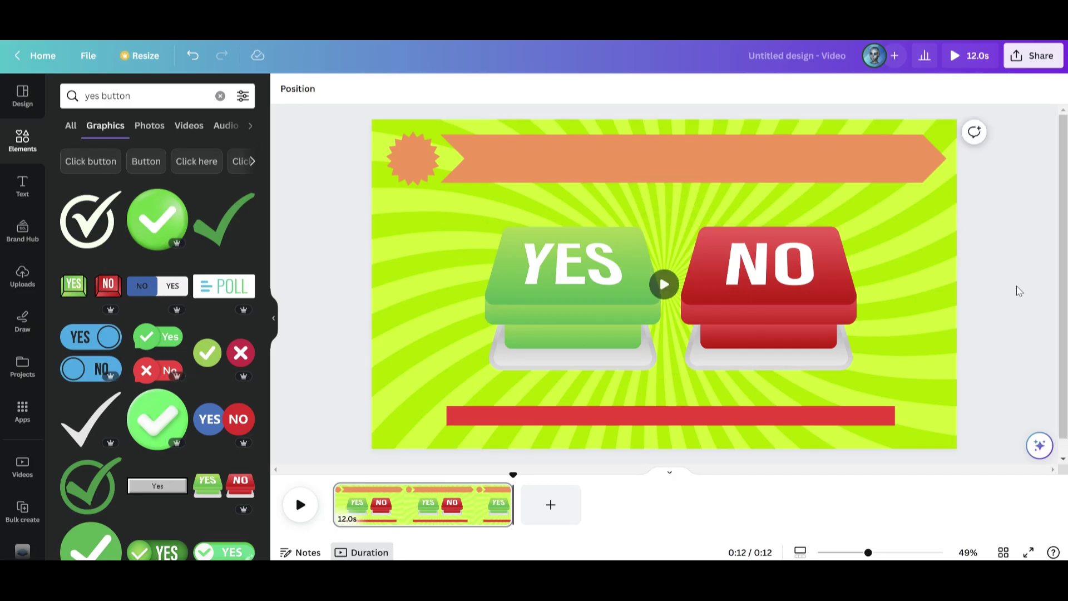
left_click(621, 157)
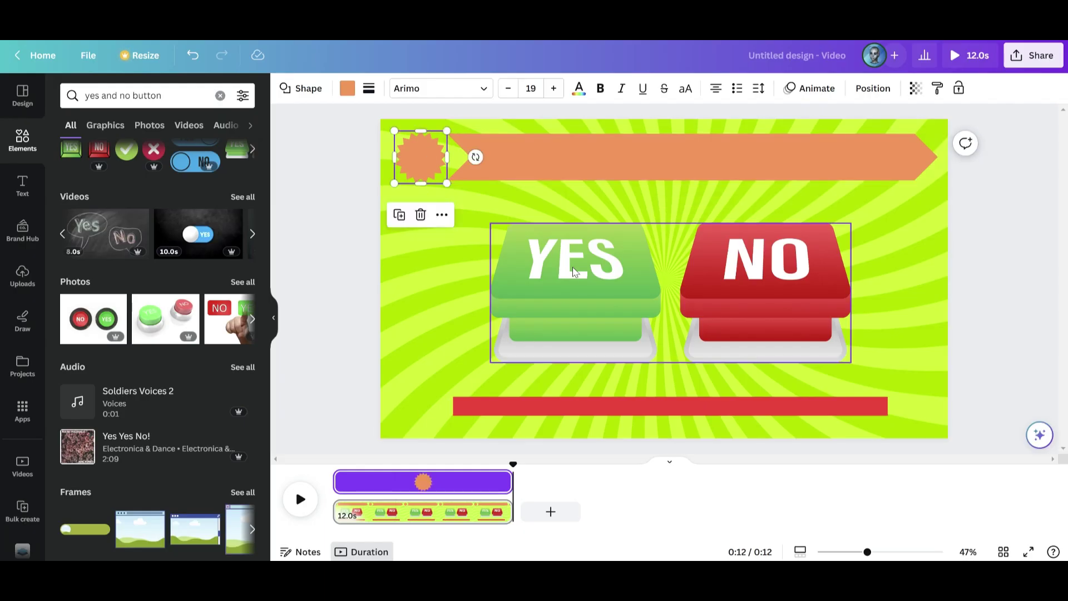
Step: Delay the YES/NO buttons' entrance, end them near 8 seconds, and trim the slide to 10 seconds
left_click(576, 272)
left_click_drag(332, 493, 349, 481)
left_click(469, 404)
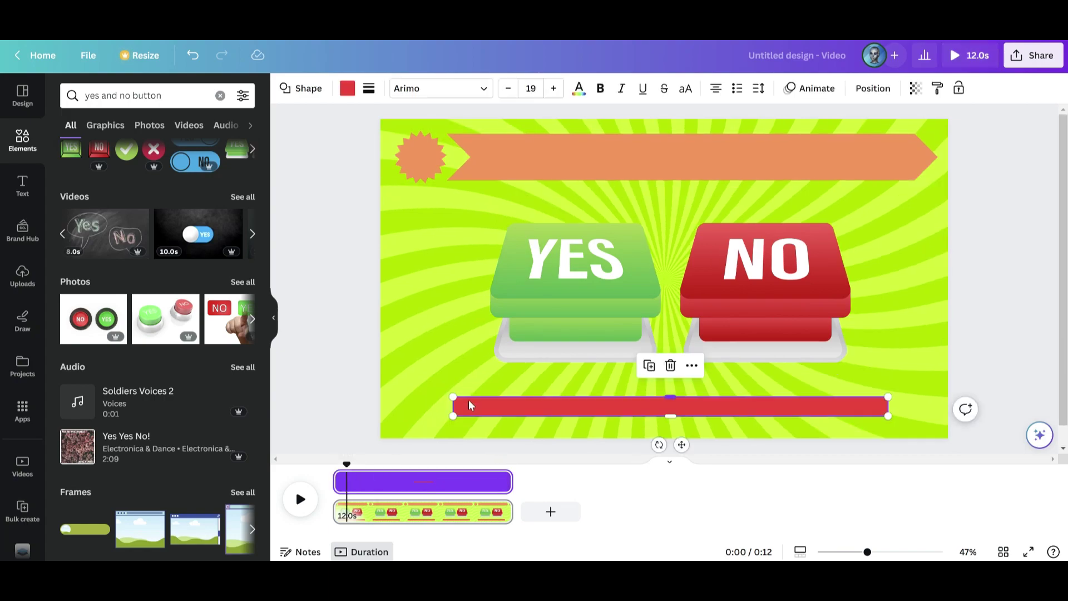
left_click_drag(507, 512, 475, 511)
left_click_drag(503, 405, 448, 405)
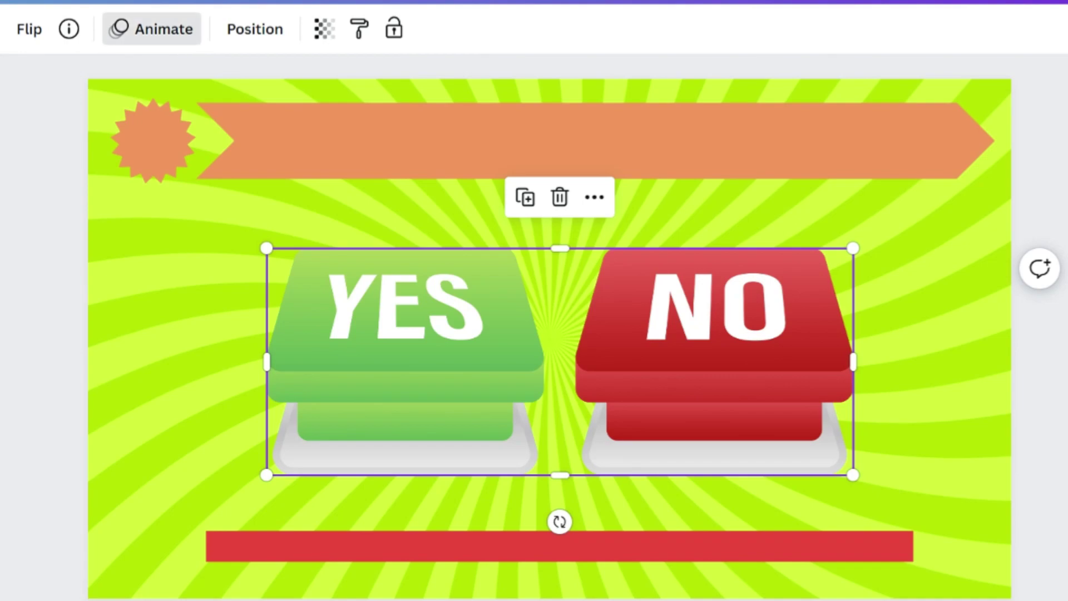
Step: Check the Animate options, then drop a 'timer tick tock' clock-ticking sound onto the timeline
left_click(152, 28)
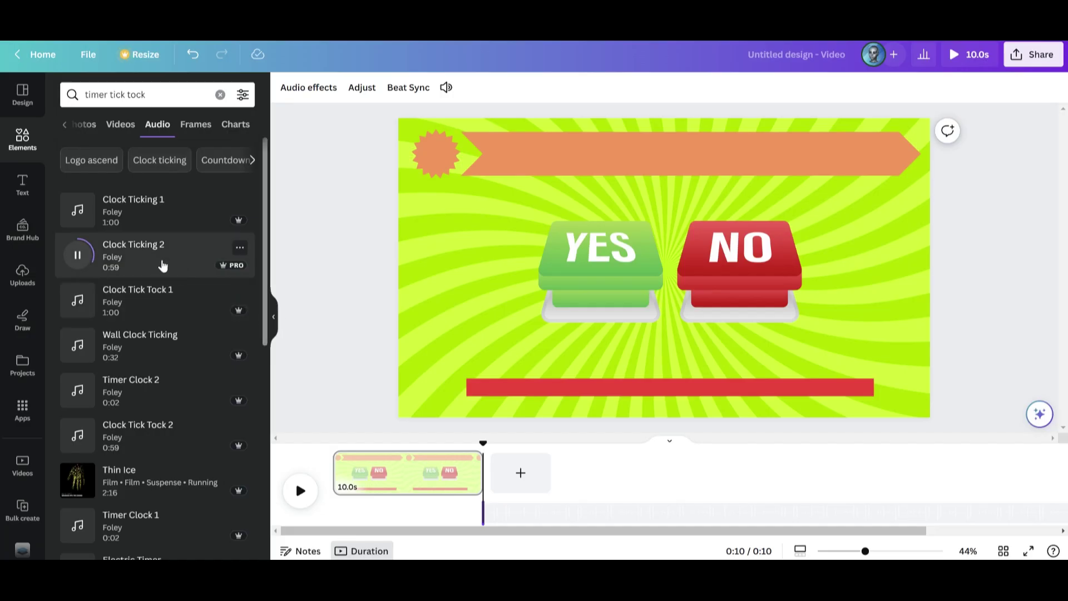
left_click_drag(163, 267, 346, 512)
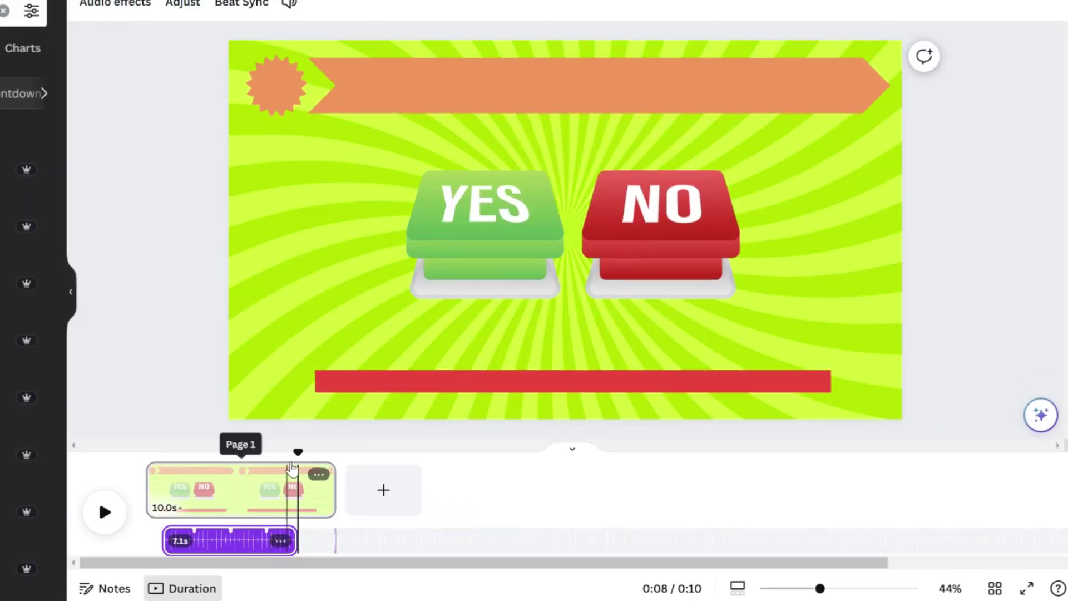
Step: Preview the ticking audio from about 6 and 4 seconds, then enlarge the yacht question to fill the banner
left_click_drag(291, 469, 262, 469)
left_click(117, 505)
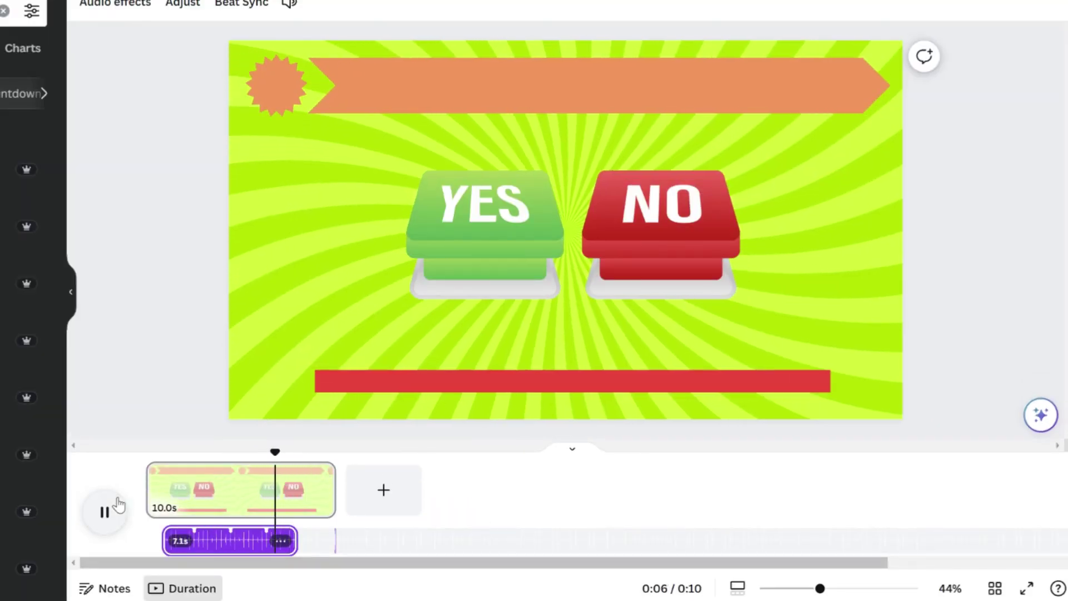
left_click(118, 505)
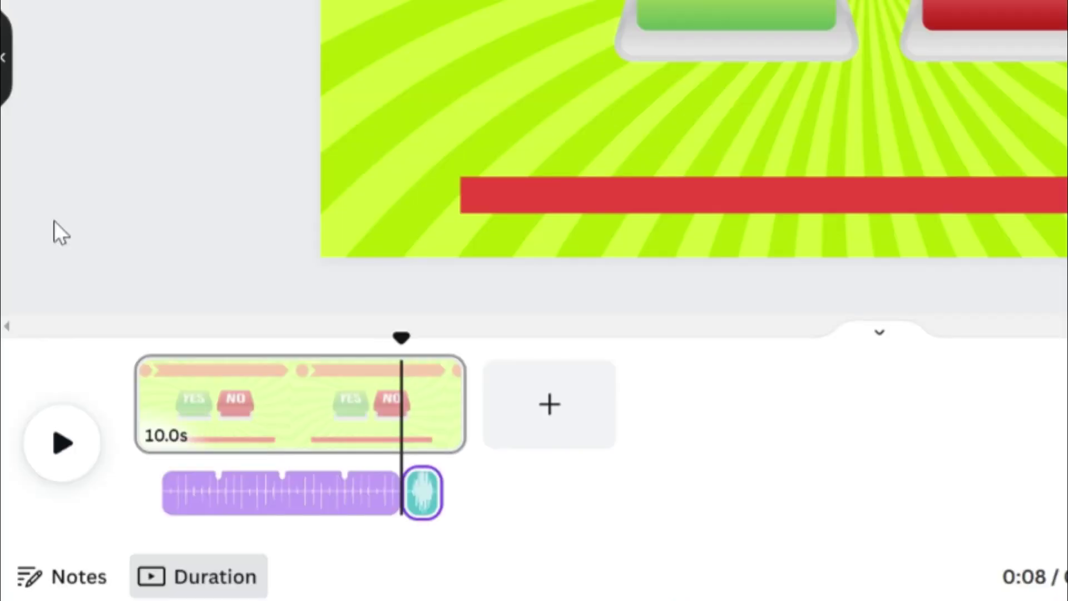
left_click_drag(396, 345, 298, 339)
left_click(58, 439)
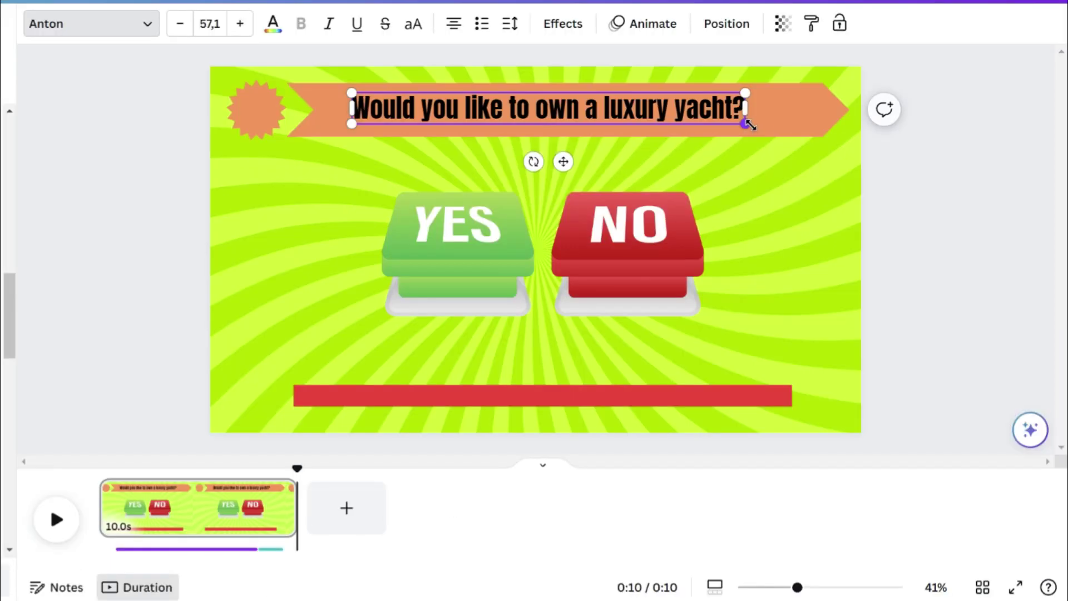
left_click_drag(746, 120, 824, 131)
left_click_drag(345, 131, 337, 134)
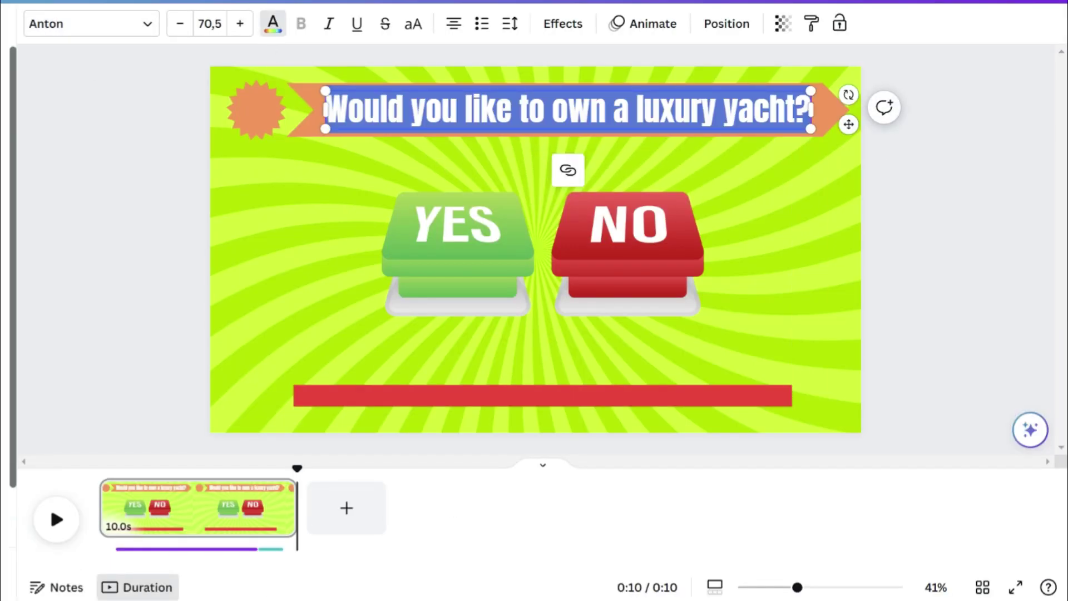
Step: Select the orange starburst badge, then the 'Would you like to own a luxury yacht?' title
left_click(256, 107)
left_click(390, 110)
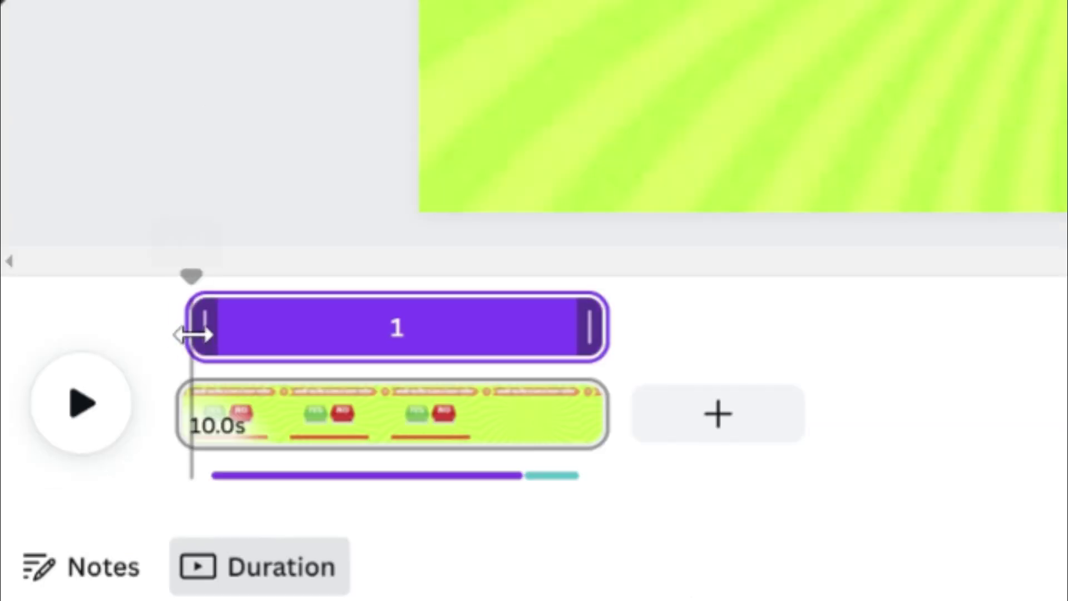
Step: End the number 1 at about 9.3 seconds and select the 'Rusty and leaky old boat' caption
left_click_drag(606, 328, 591, 325)
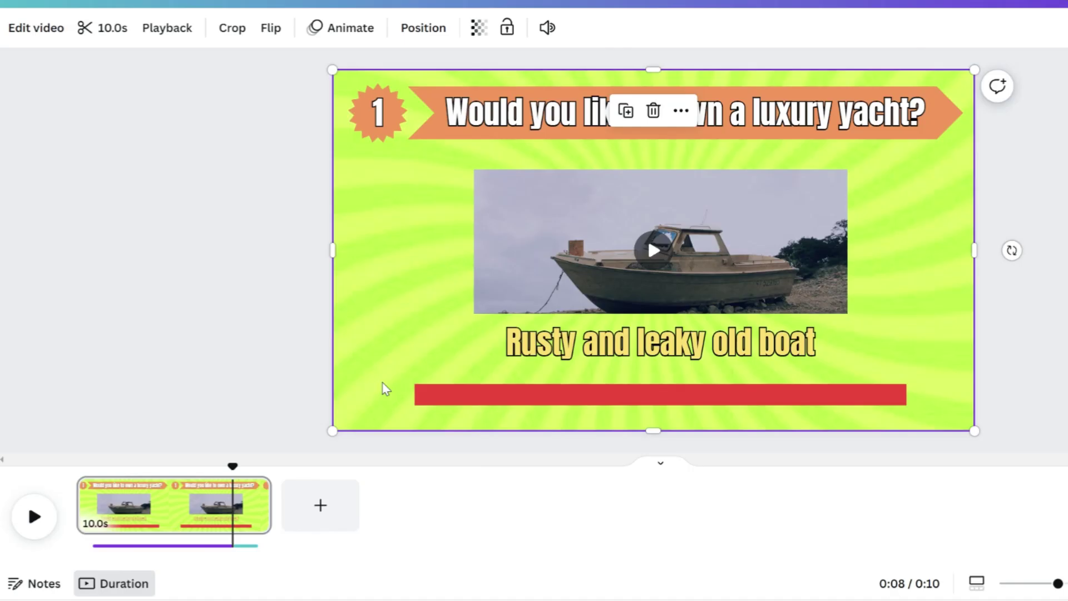
left_click(615, 365)
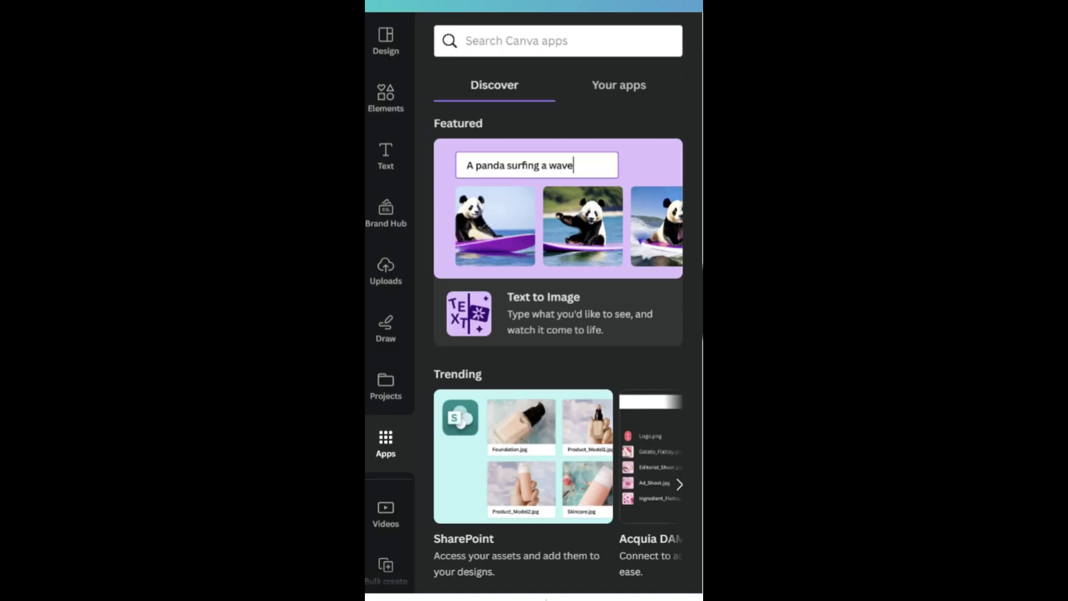
Step: Search the apps for 'bulk create' and launch the Bulk create app
type("bu")
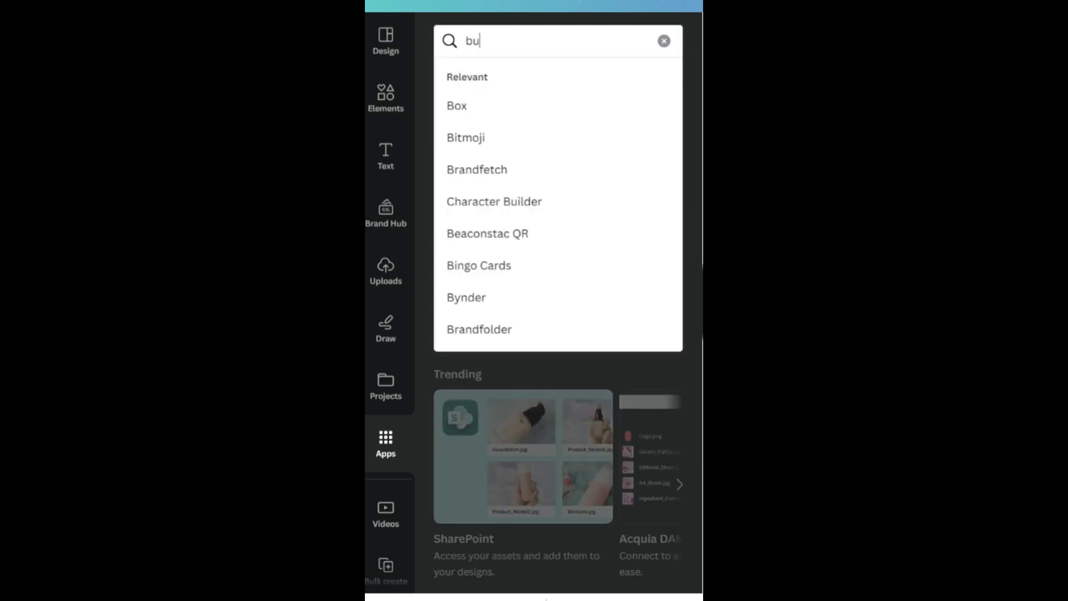
type("lk create")
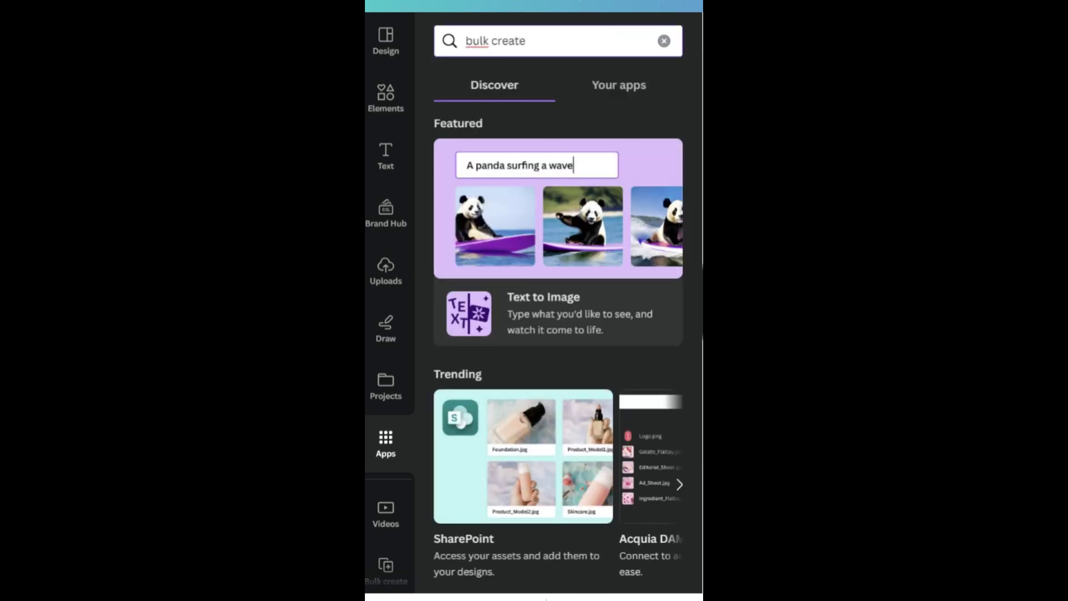
key("Return")
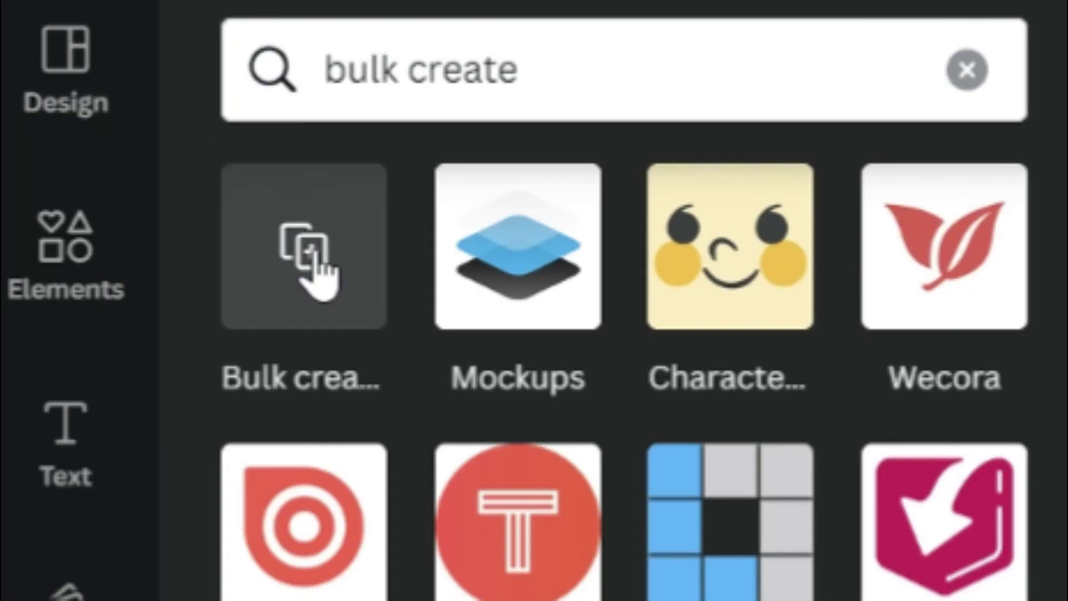
left_click(328, 281)
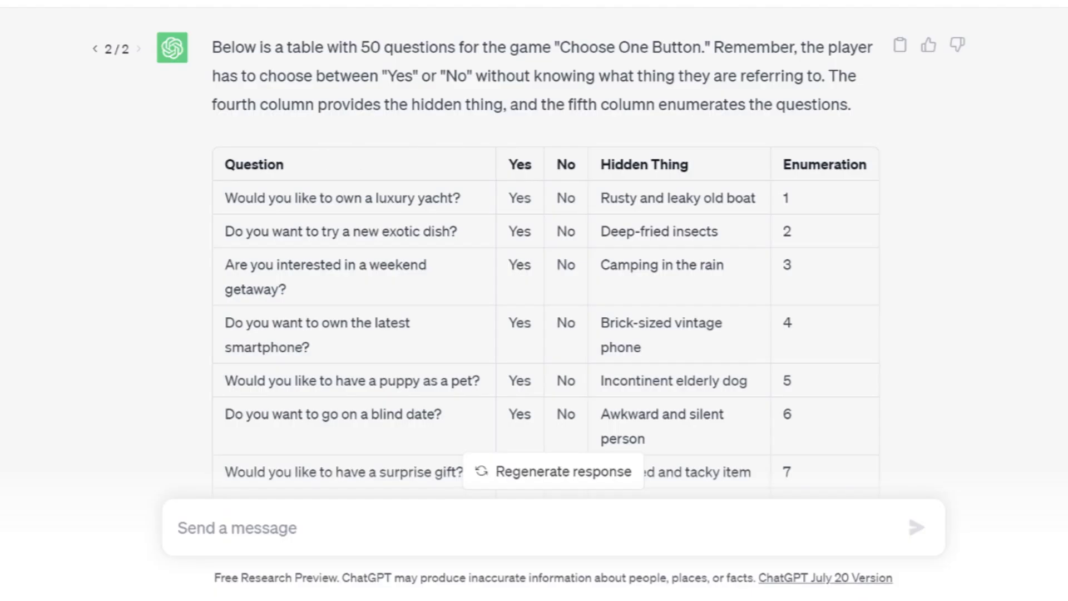
Step: Select the ChatGPT table of 50 questions with their hidden things and numbers
left_click_drag(218, 169, 550, 345)
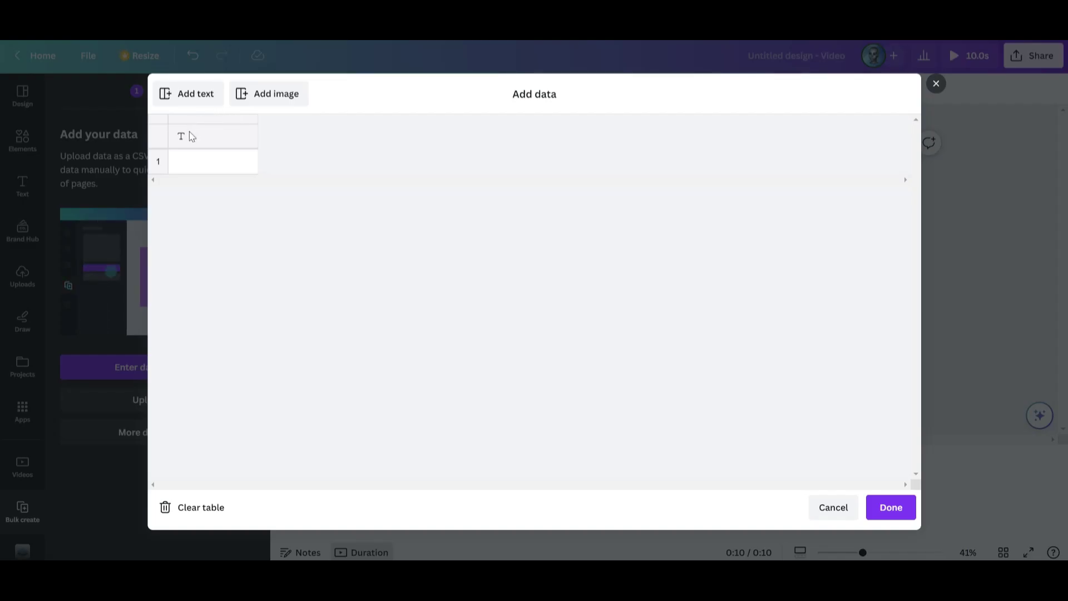
Step: Paste the question table into the Bulk create grid, then delete the Yes and No columns
right_click(191, 136)
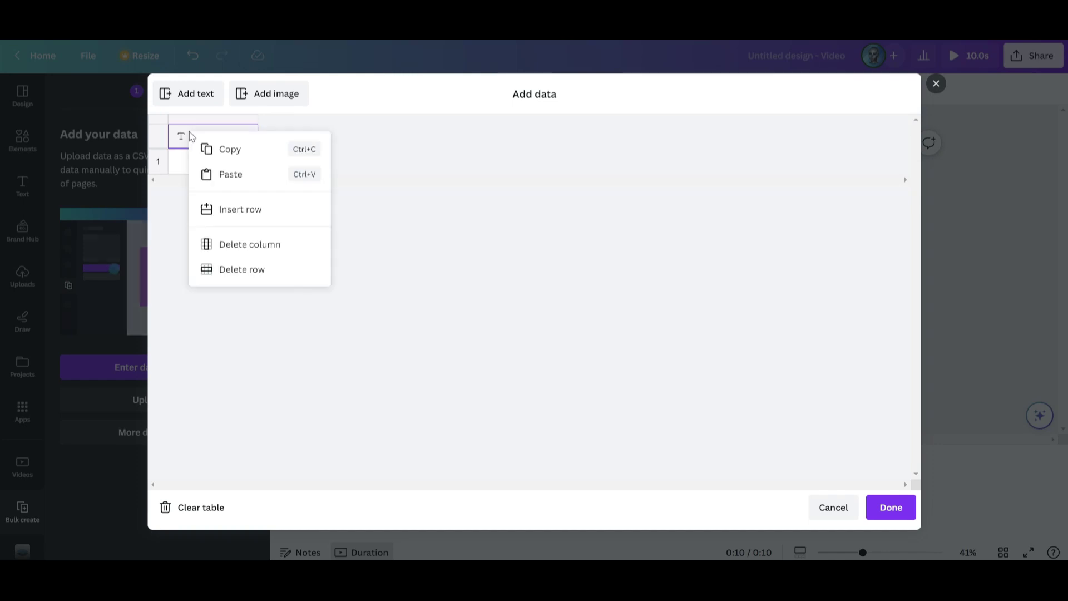
left_click(228, 174)
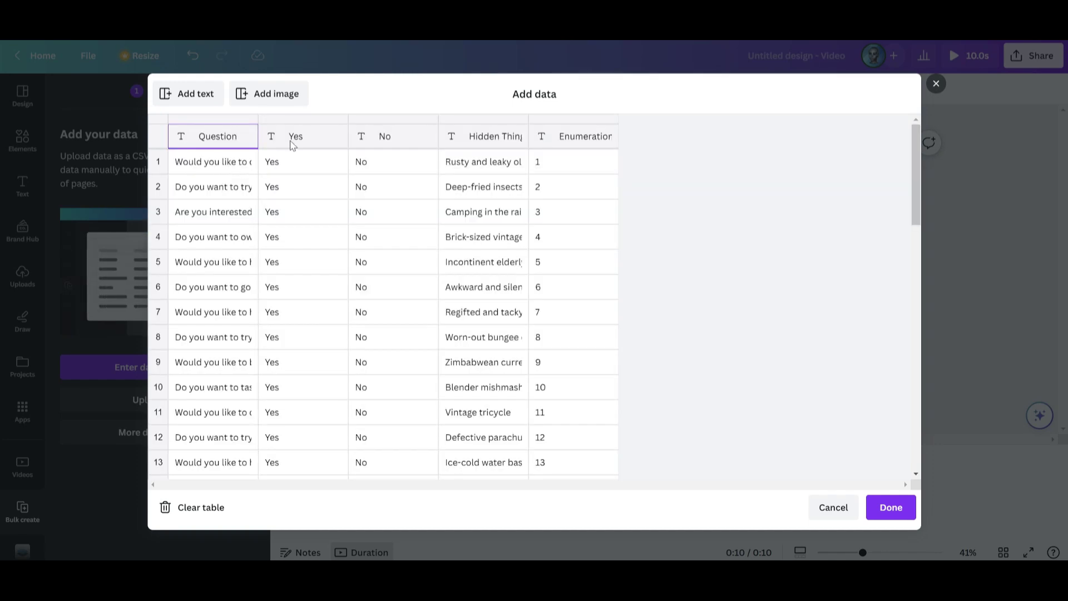
right_click(292, 145)
left_click(282, 139)
right_click(281, 138)
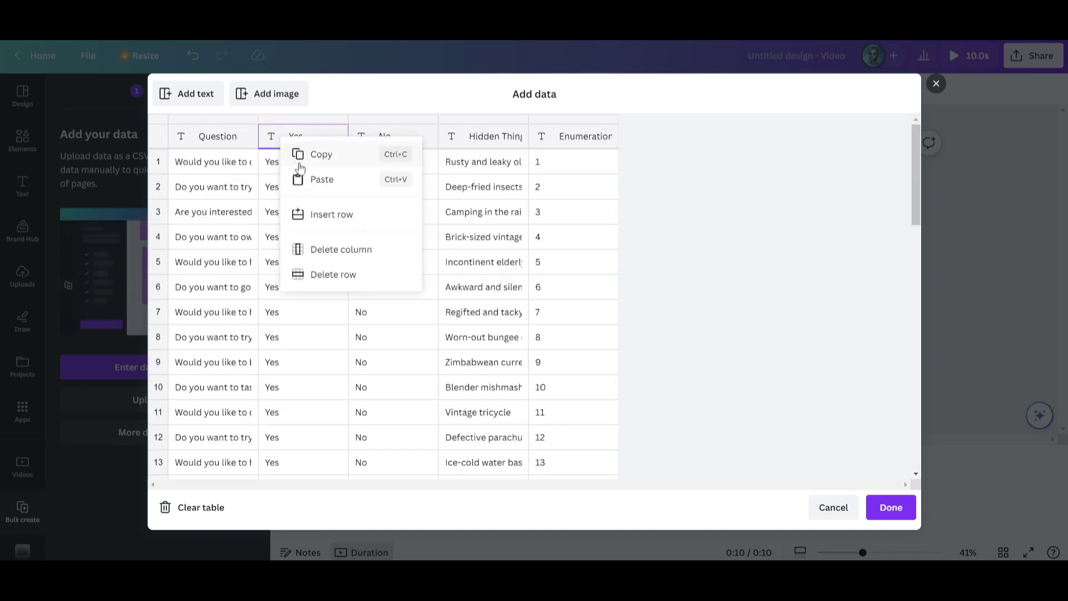
left_click(334, 248)
right_click(306, 146)
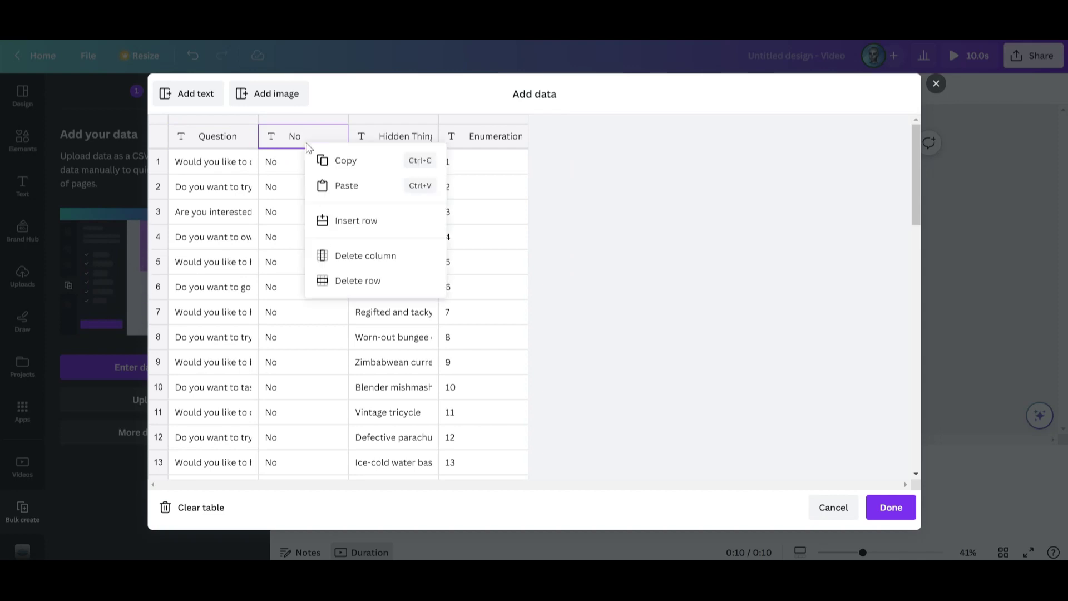
left_click(342, 256)
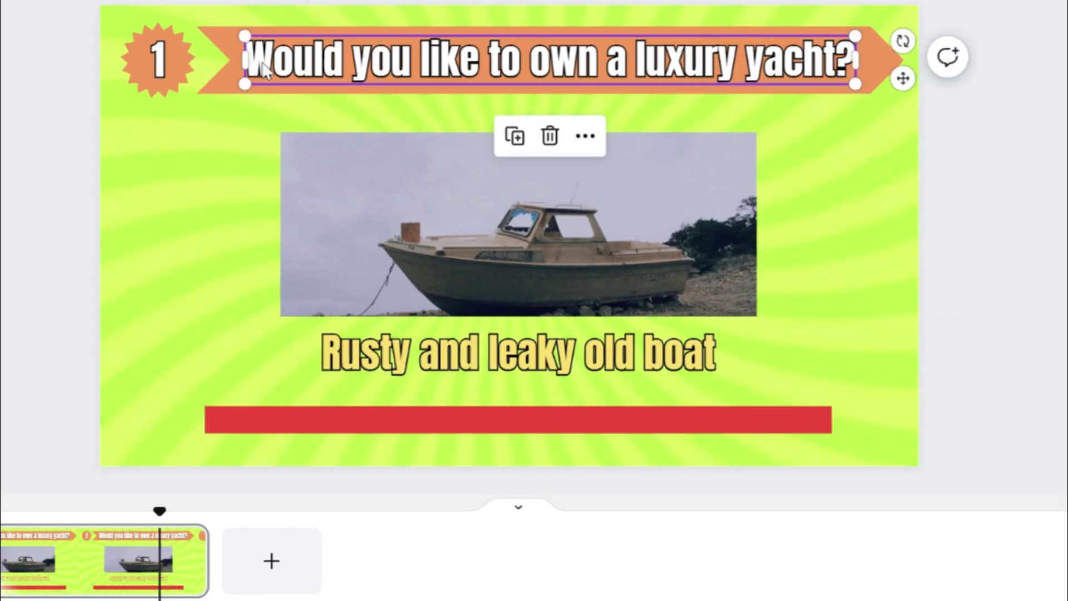
Step: Connect the banner title to Question and the caption to Hidden Thing data
right_click(262, 64)
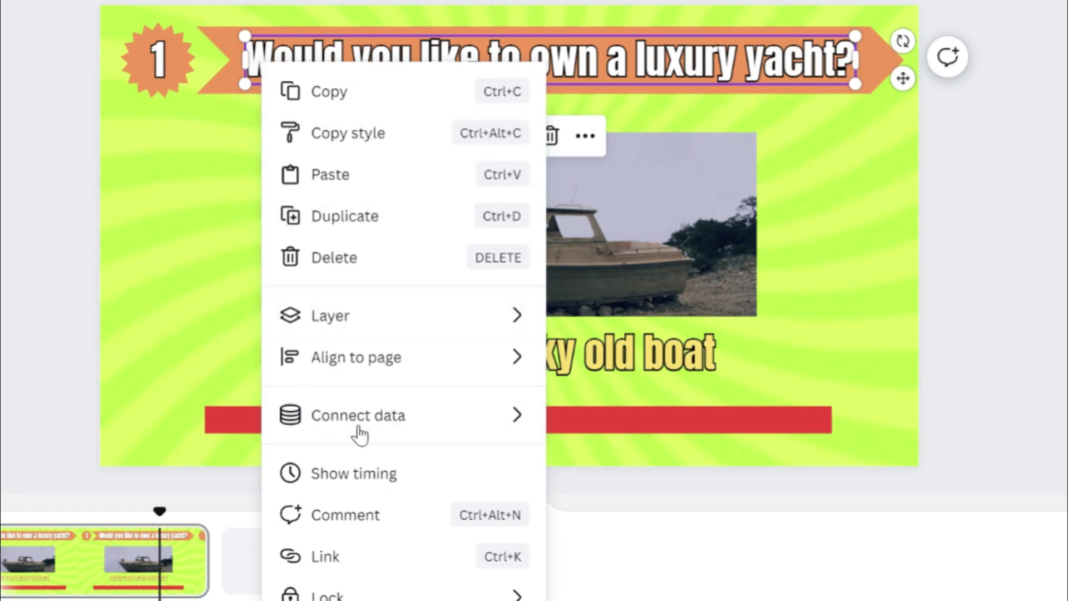
mouse_move(448, 424)
left_click(612, 423)
right_click(492, 348)
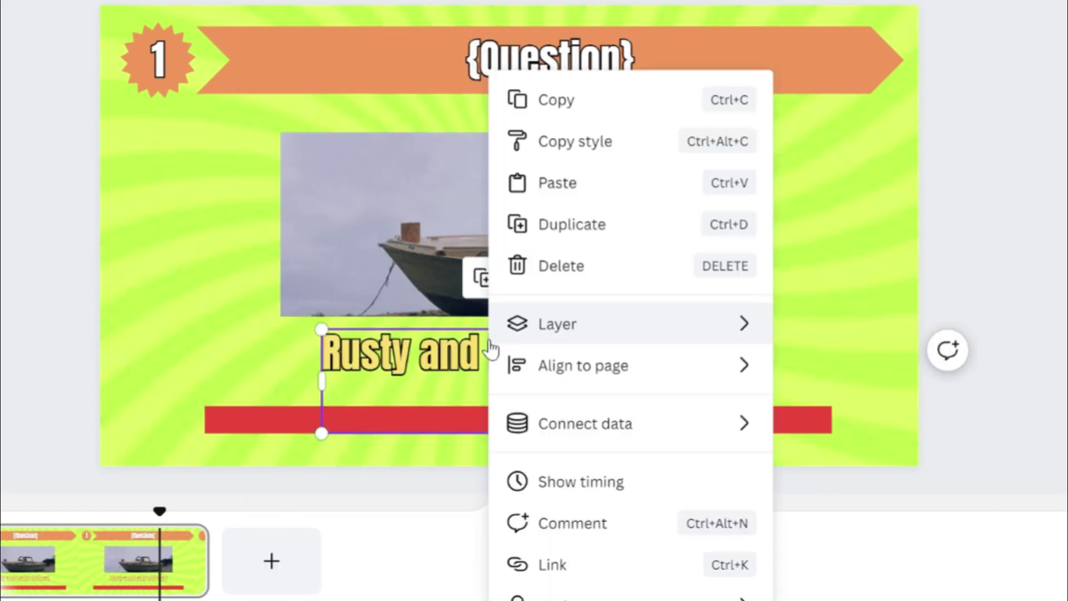
mouse_move(664, 431)
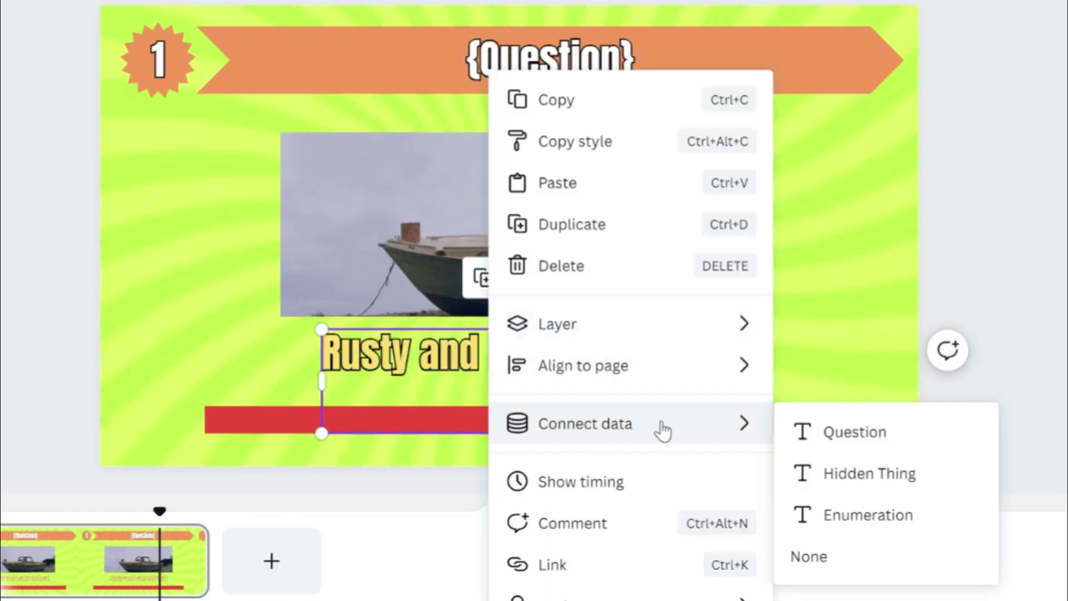
left_click(849, 475)
Step: Connect the slide number to Enumeration and generate the 8:48 bulk-created video
left_click(161, 58)
right_click(266, 47)
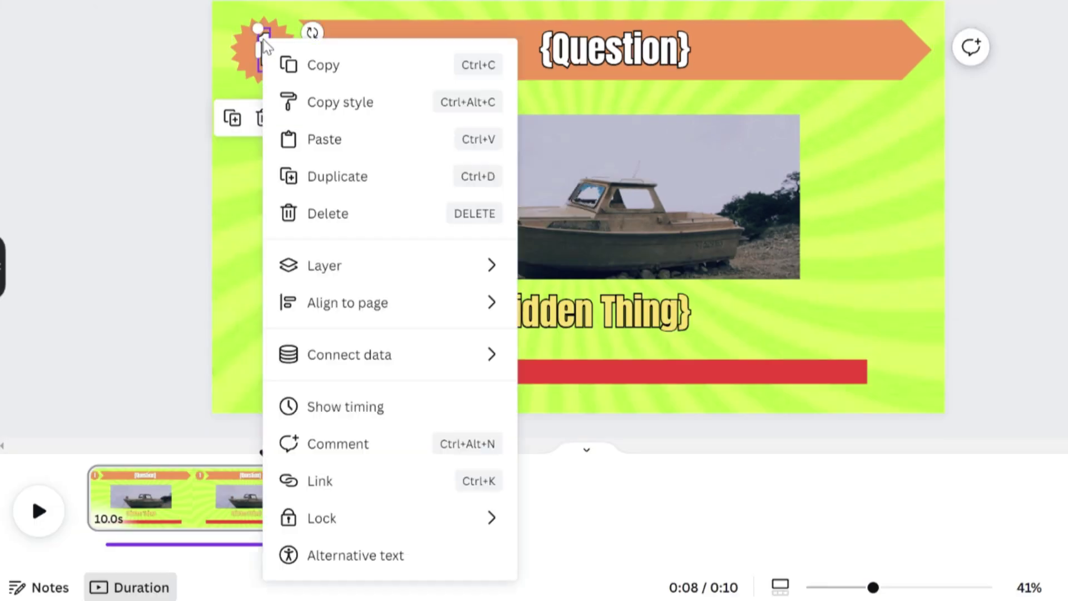
mouse_move(344, 374)
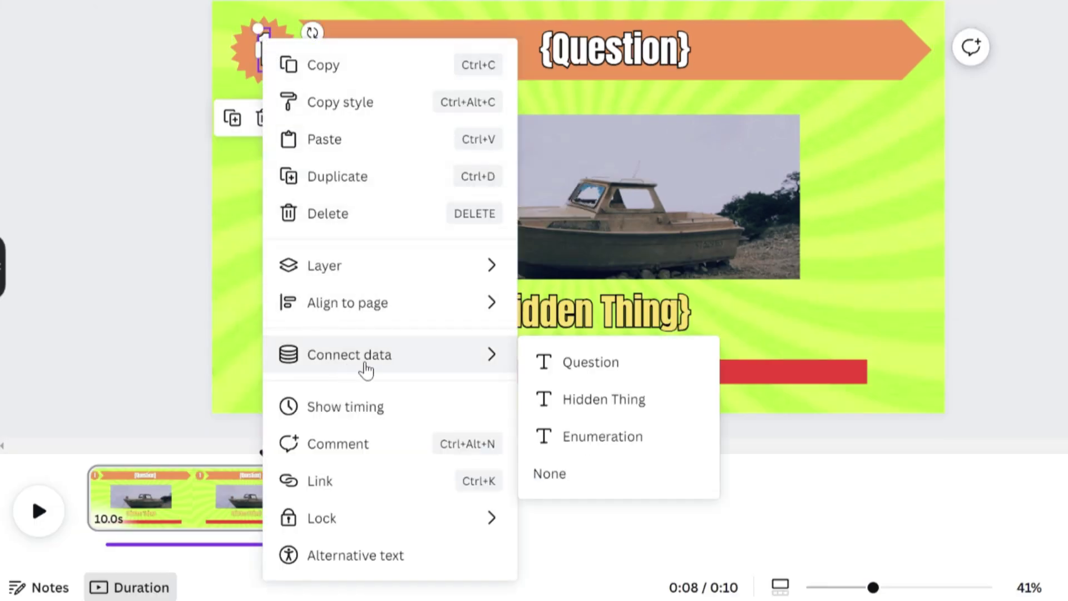
left_click(603, 435)
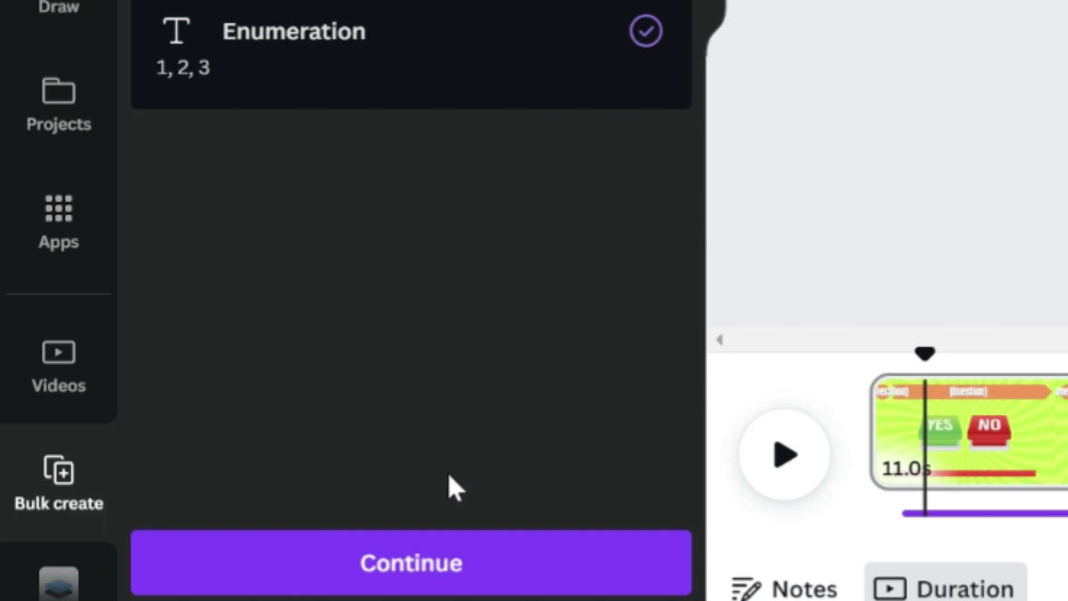
left_click(416, 563)
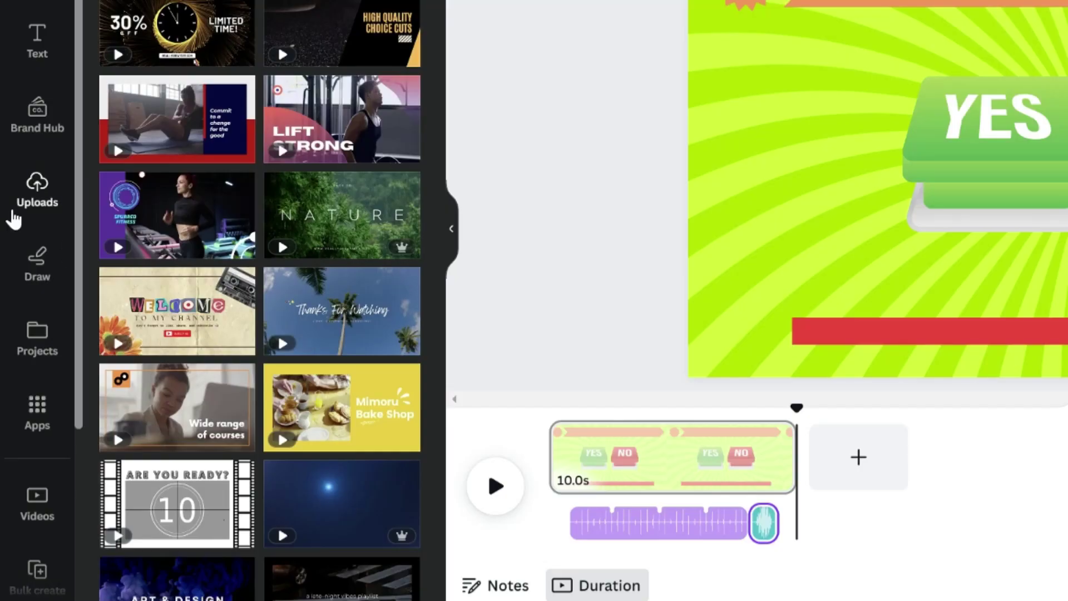
Step: Generate Text to Image pictures from the incontinent-elderly-dog prompt and insert the dog-beside-legs image
scroll(19, 203, "down", 1)
scroll(19, 203, "down", 3)
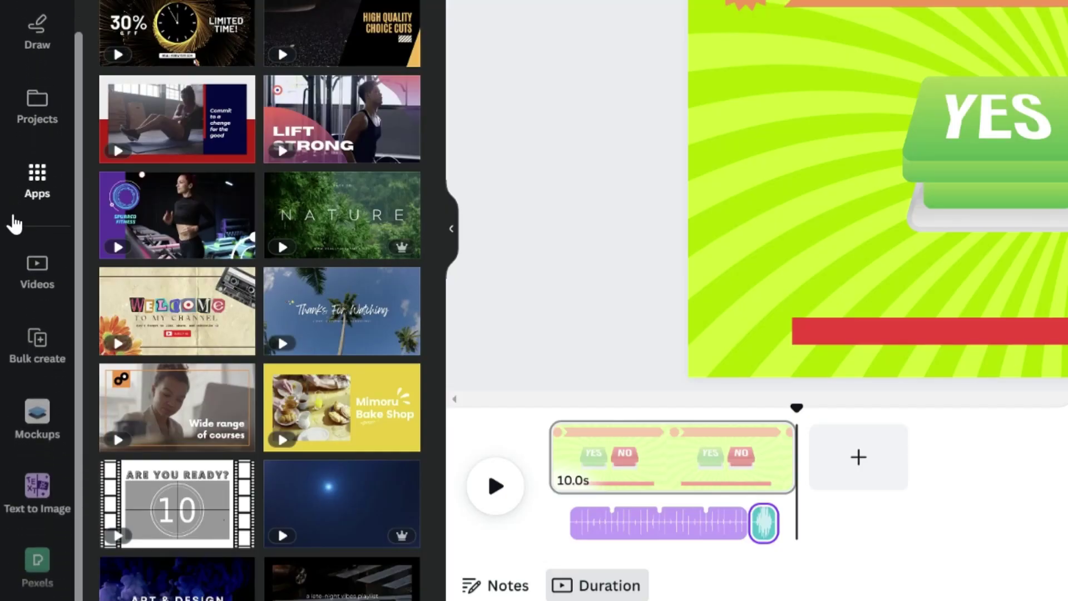
left_click(36, 489)
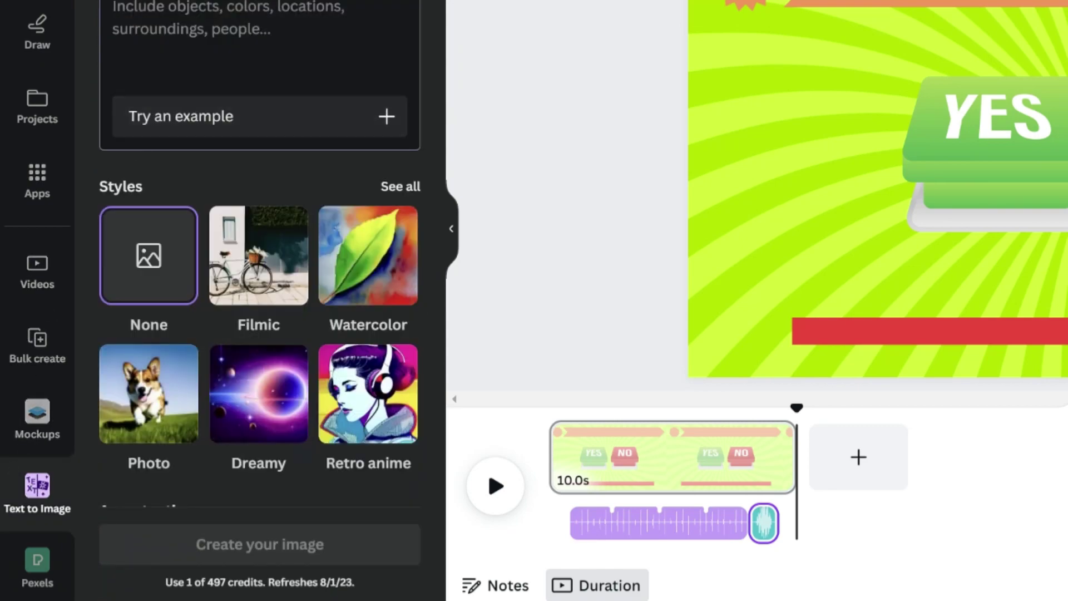
type("Incontinent elderly dog")
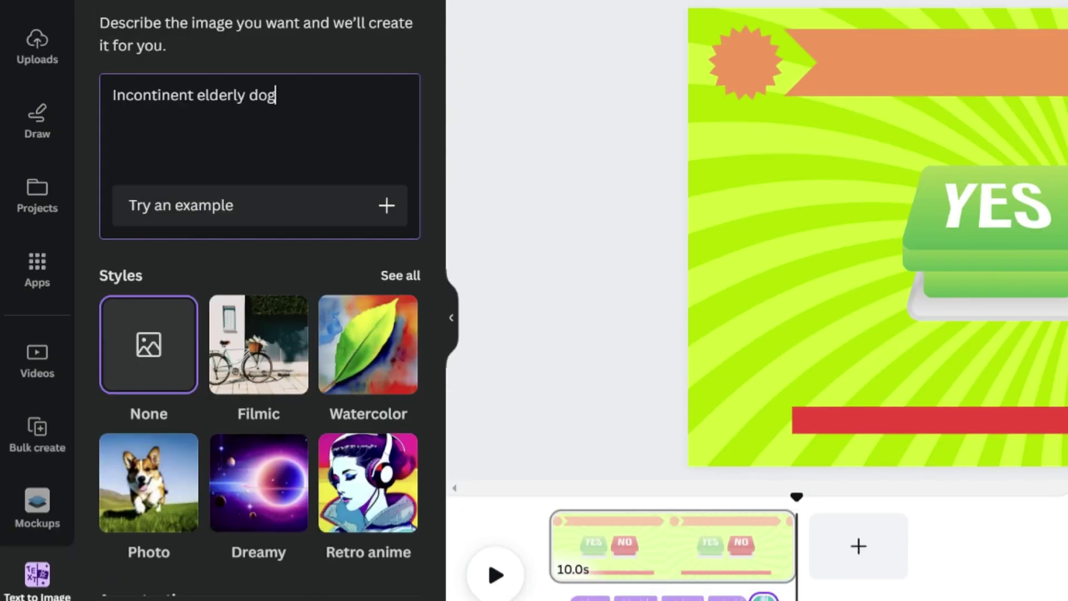
key("Return")
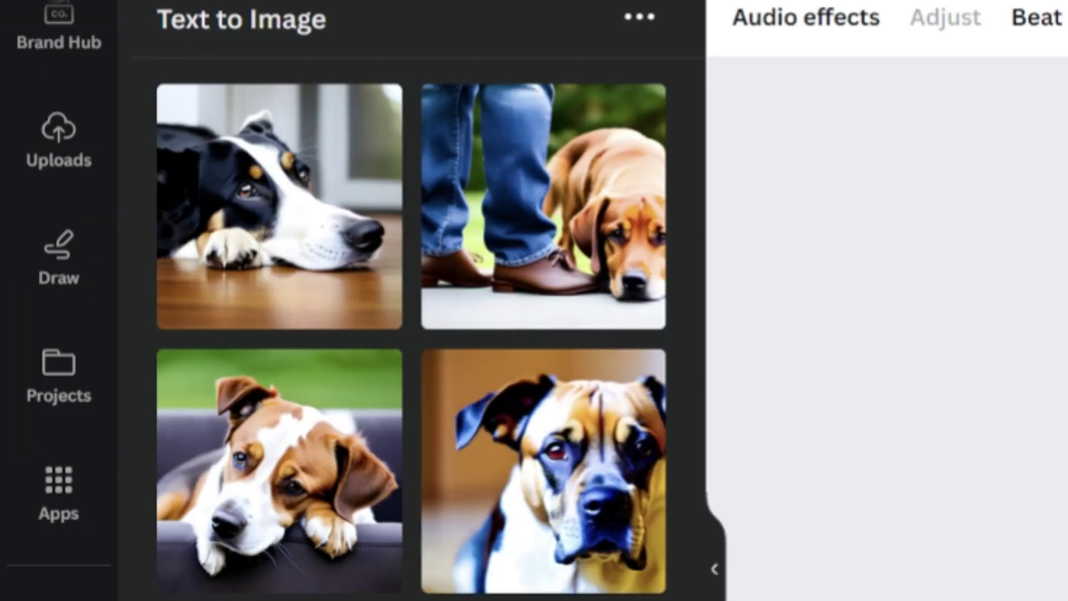
left_click(573, 274)
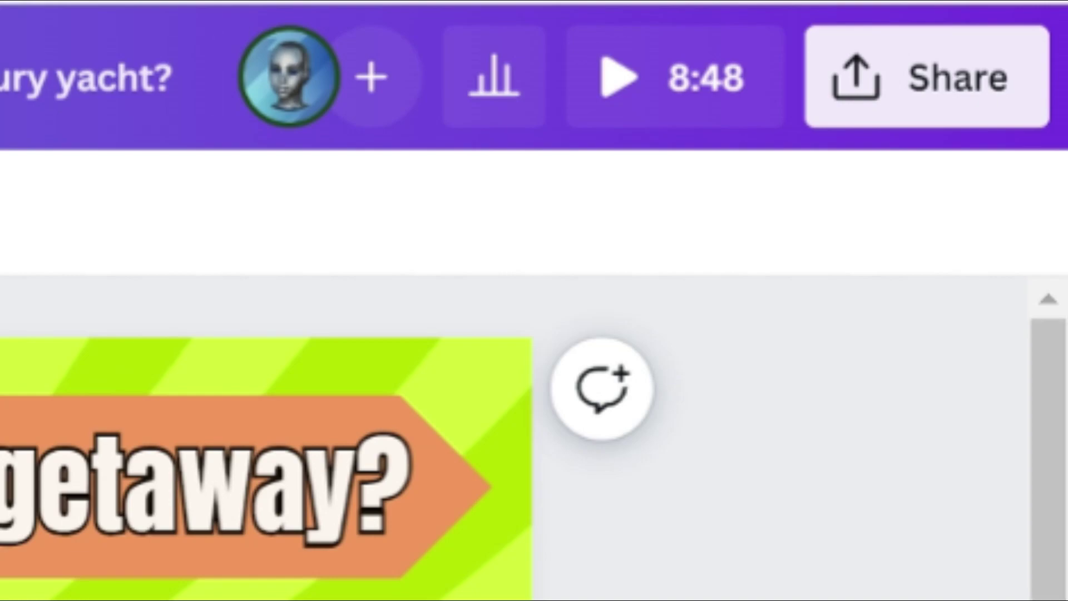
Step: Open the Share download options showing MP4 Video at 1080p for all 48 pages
left_click(851, 81)
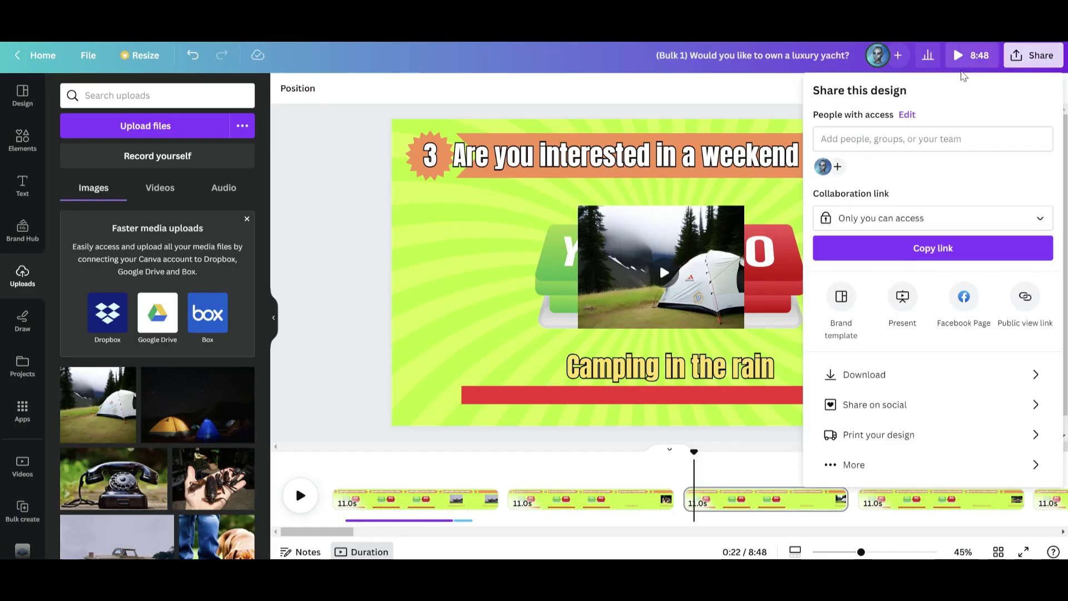
left_click(879, 376)
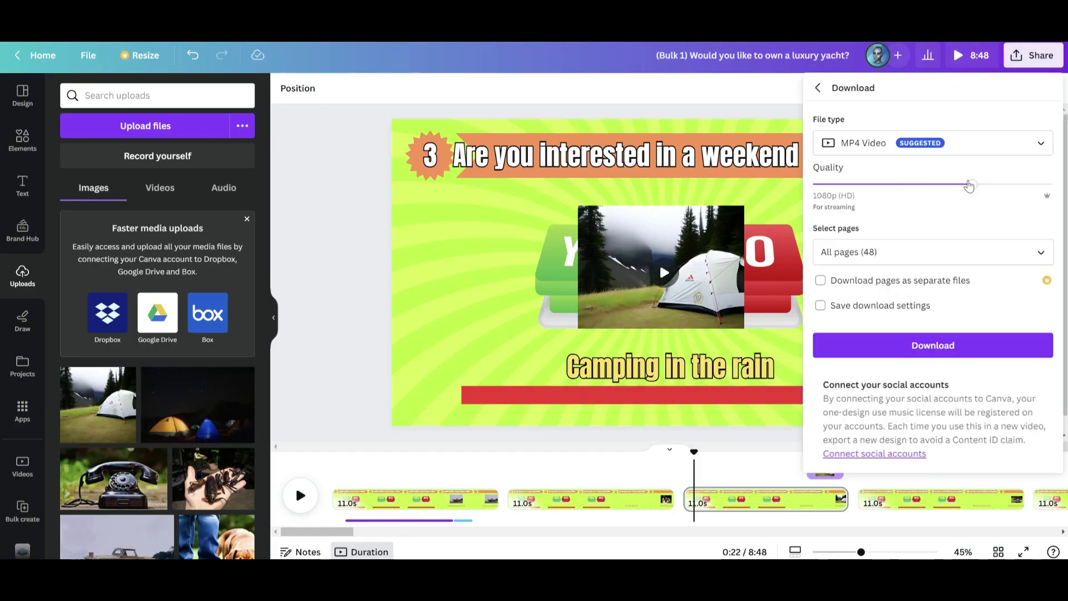